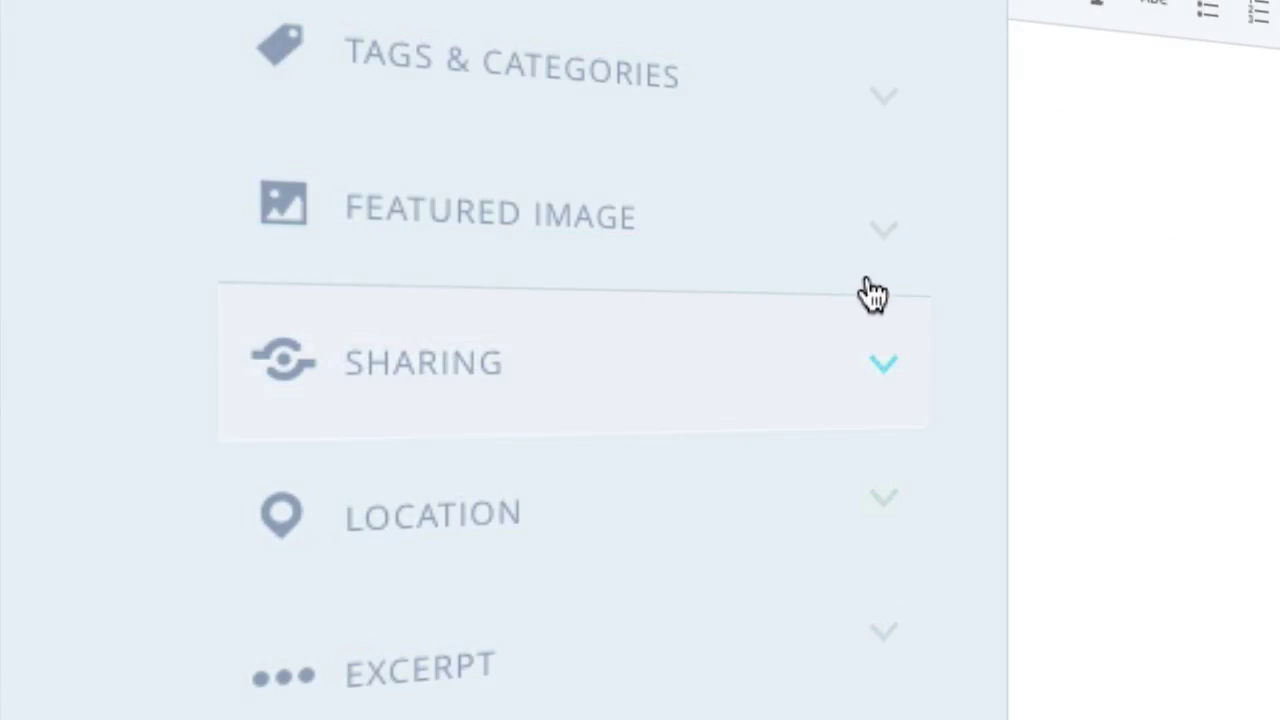
- View the featured image options, then expand the Location panel and start London as the address
click(887, 238)
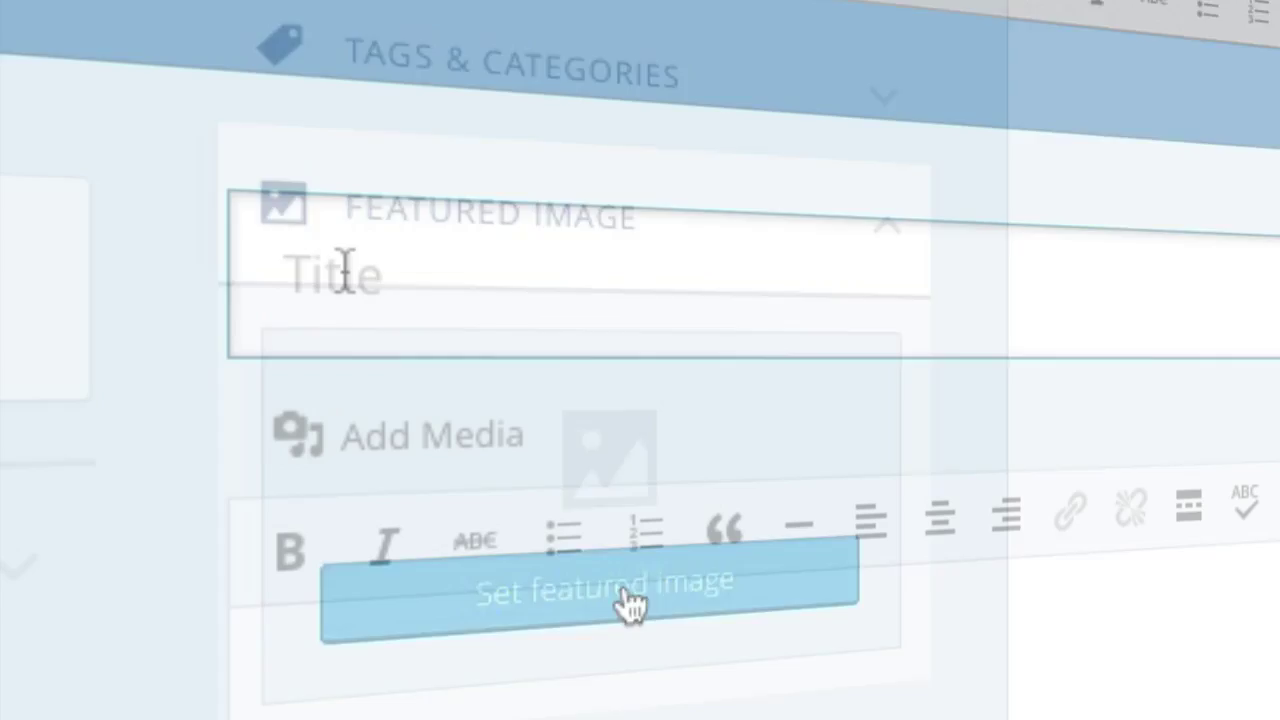
text(H)
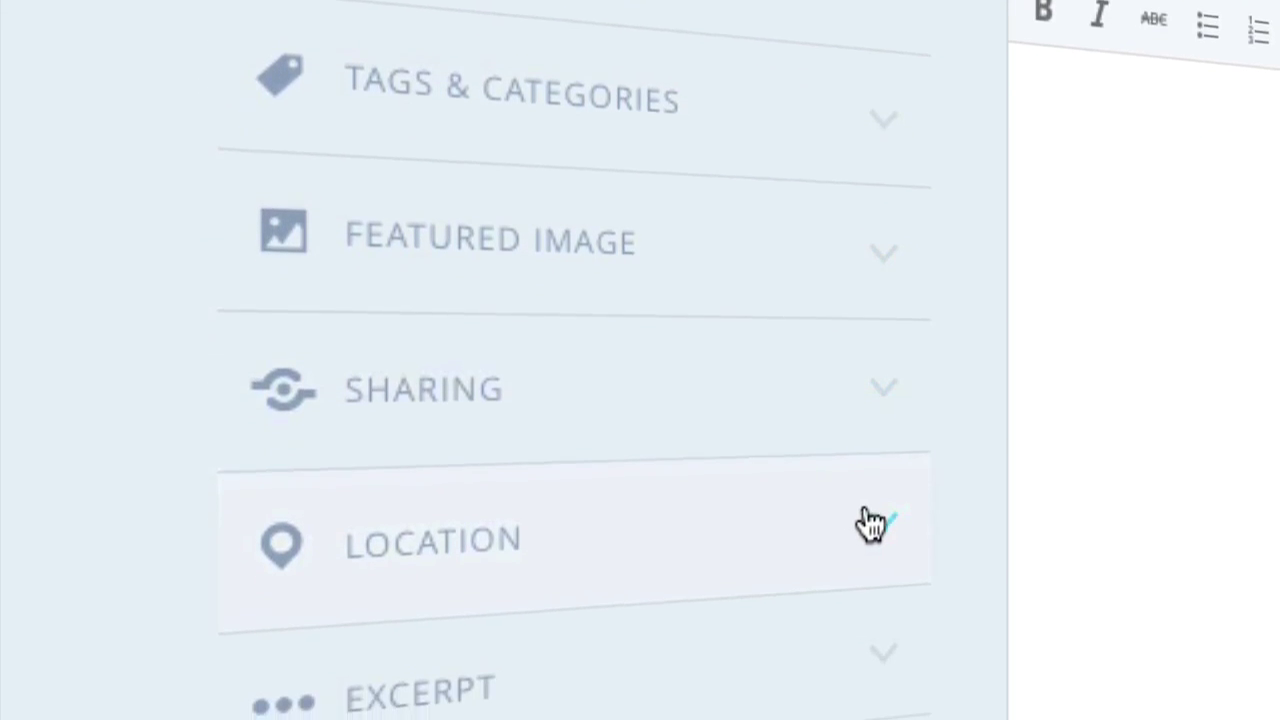
click(878, 515)
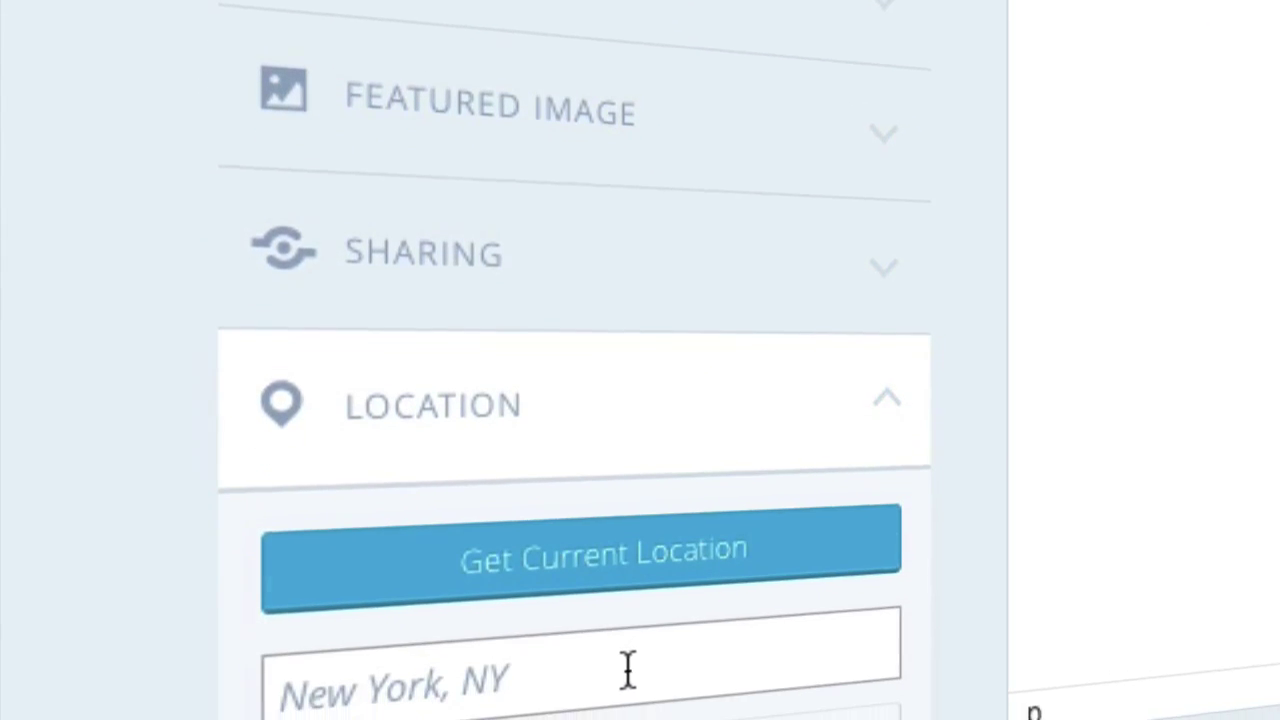
click(628, 670)
text(London)
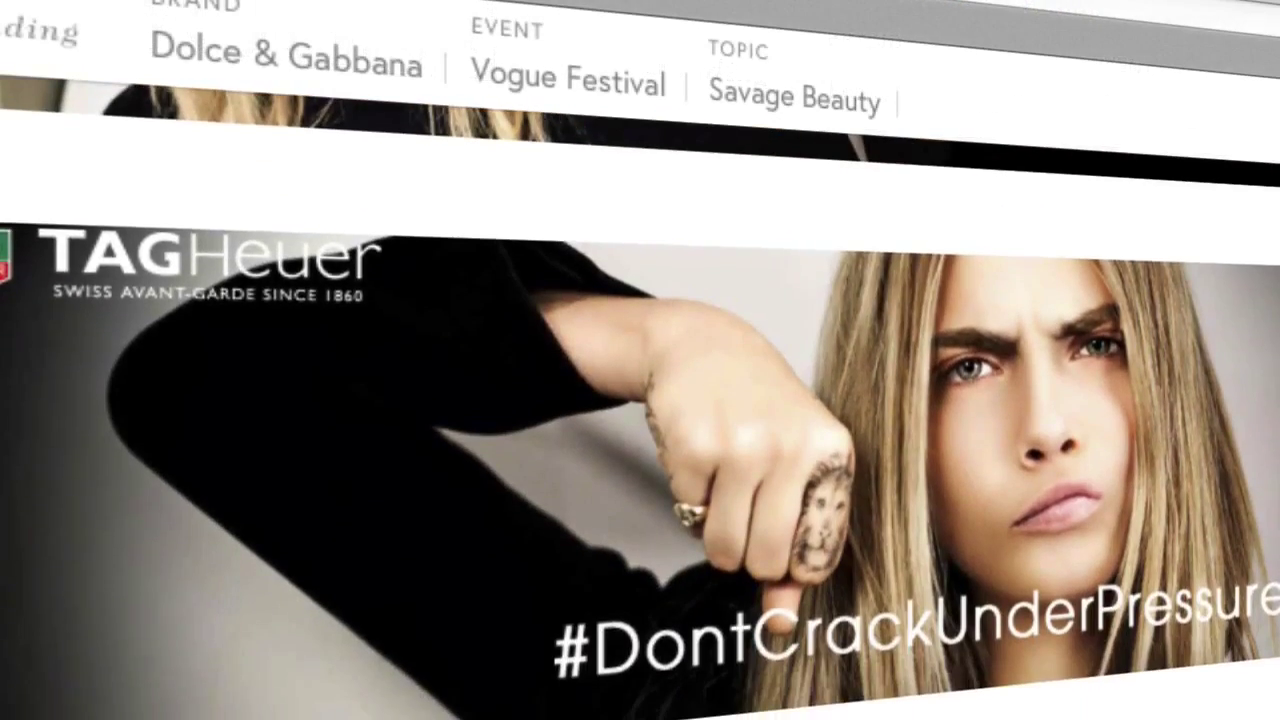
scroll(640, 400, down, 3)
scroll(640, 400, down, 4)
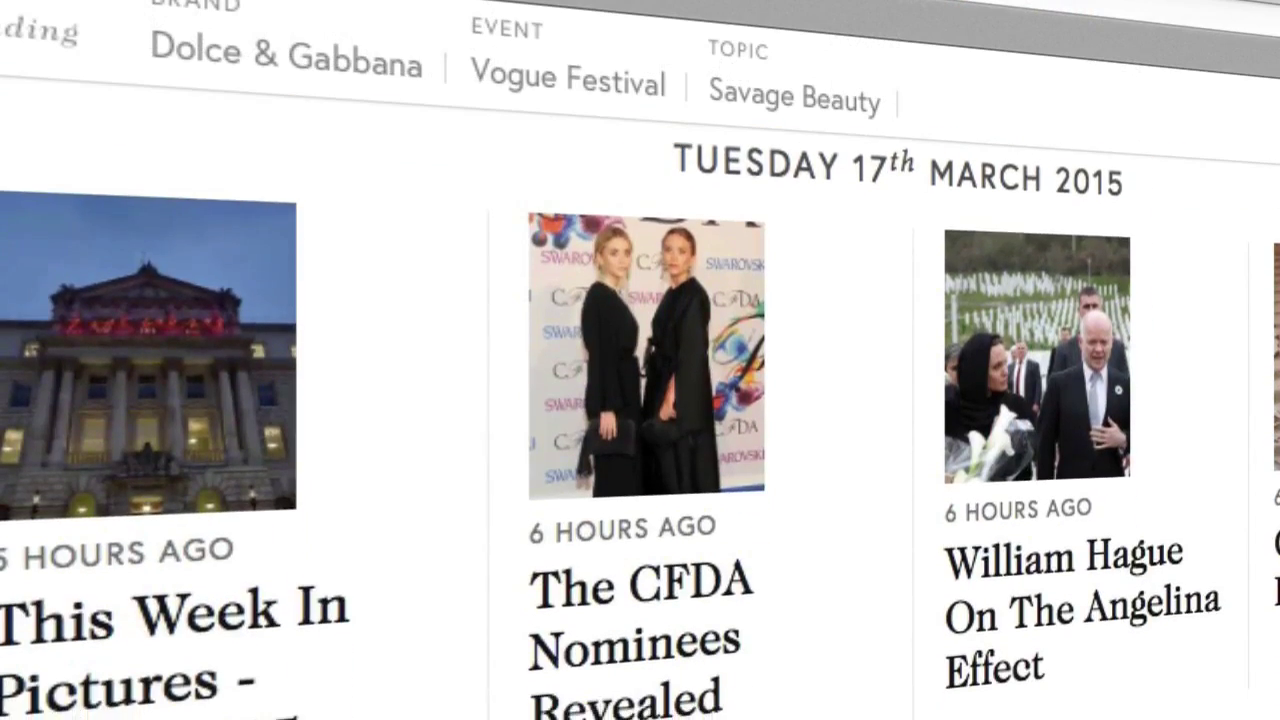
scroll(640, 400, down, 4)
scroll(640, 400, down, 3)
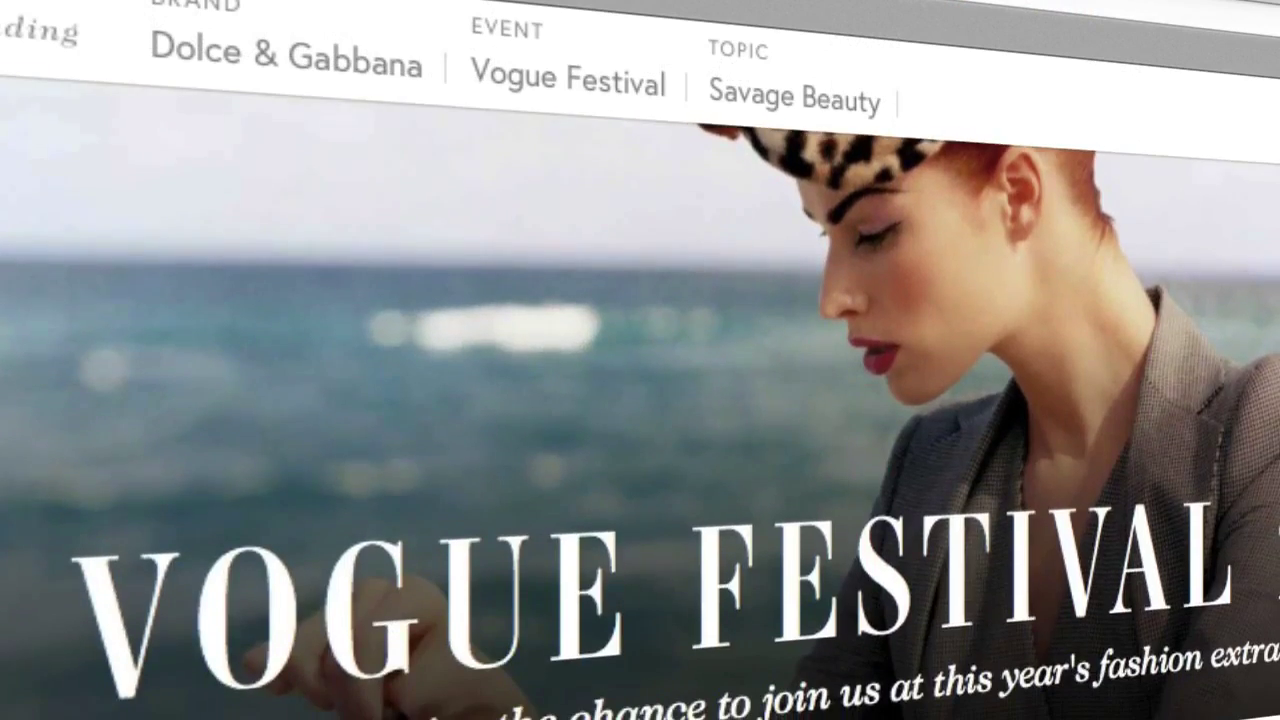
scroll(640, 400, down, 3)
scroll(640, 400, down, 2)
scroll(640, 400, down, 3)
scroll(640, 400, down, 2)
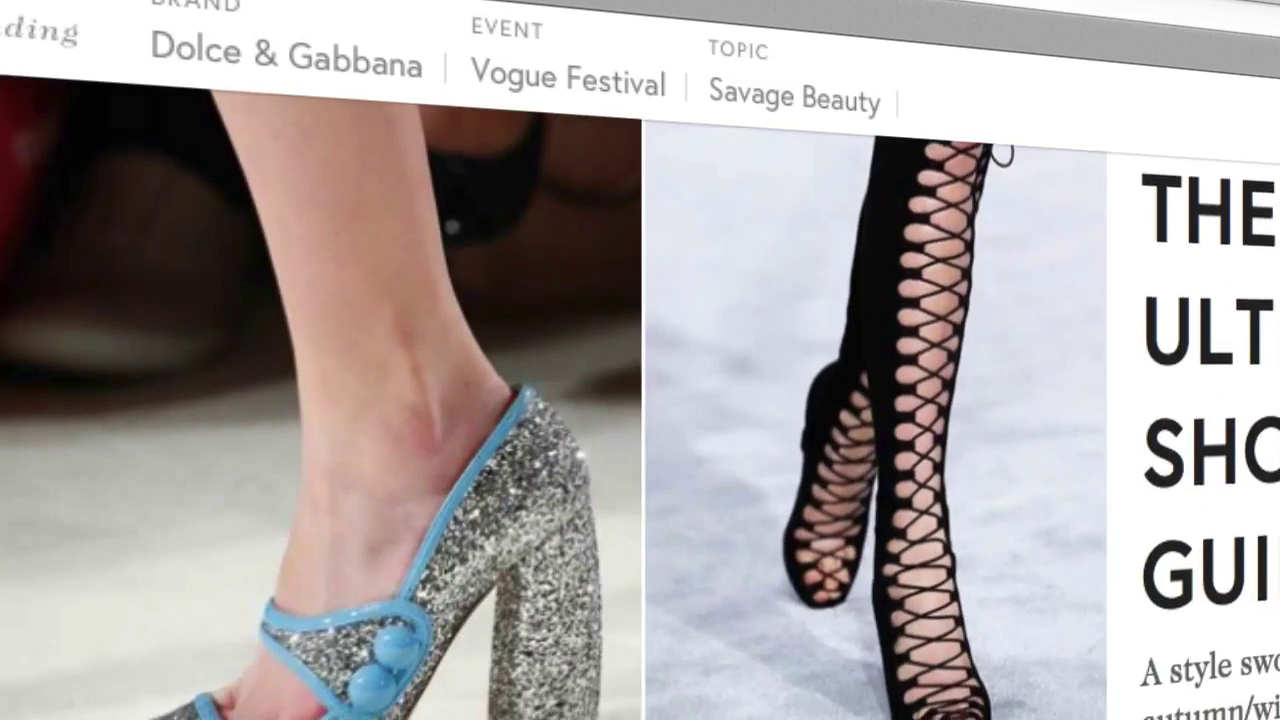
scroll(640, 400, down, 3)
scroll(640, 400, down, 3)
scroll(640, 400, down, 3)
scroll(640, 400, down, 2)
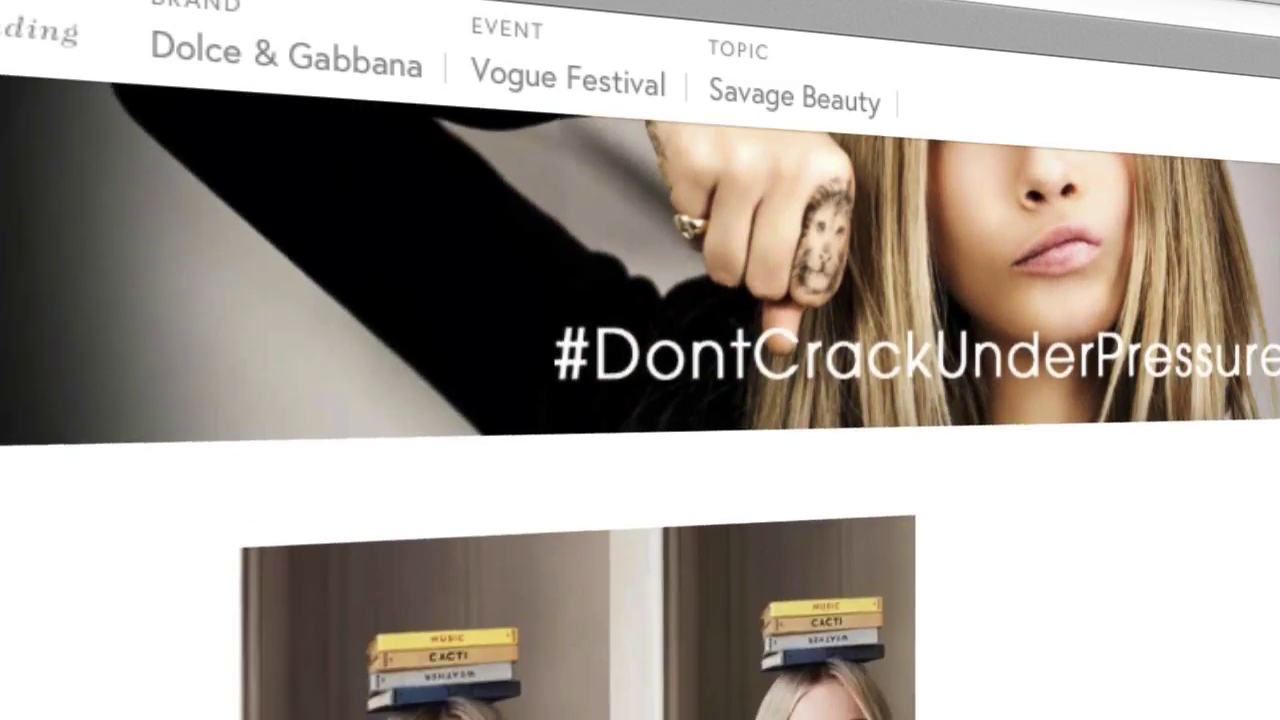
scroll(640, 400, down, 3)
scroll(640, 400, down, 2)
scroll(640, 400, down, 2)
scroll(640, 400, down, 3)
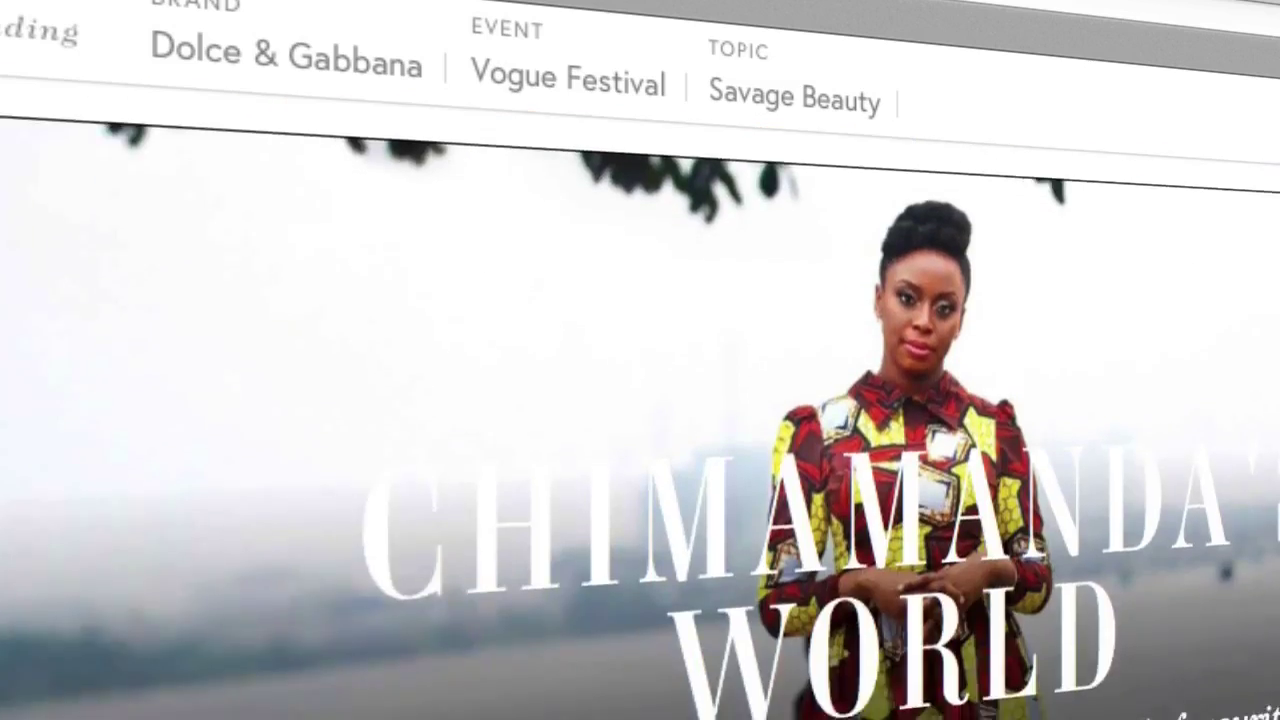
scroll(640, 400, down, 1)
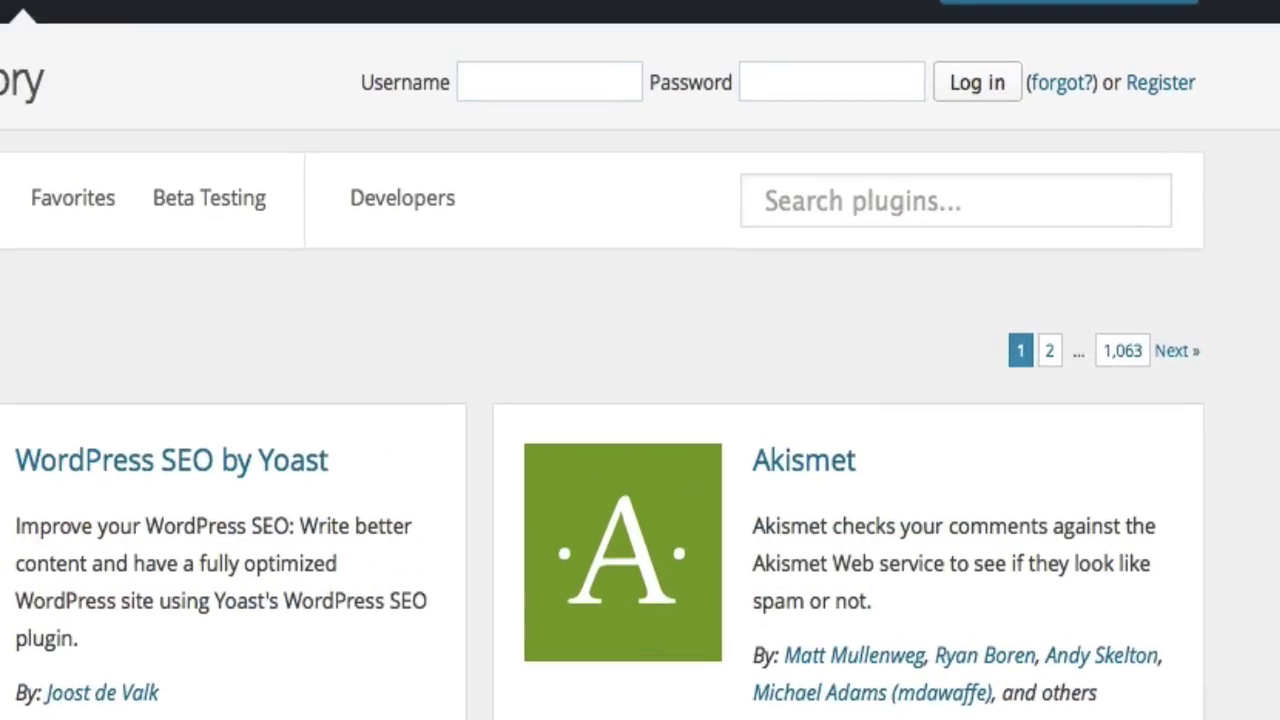
text(seo)
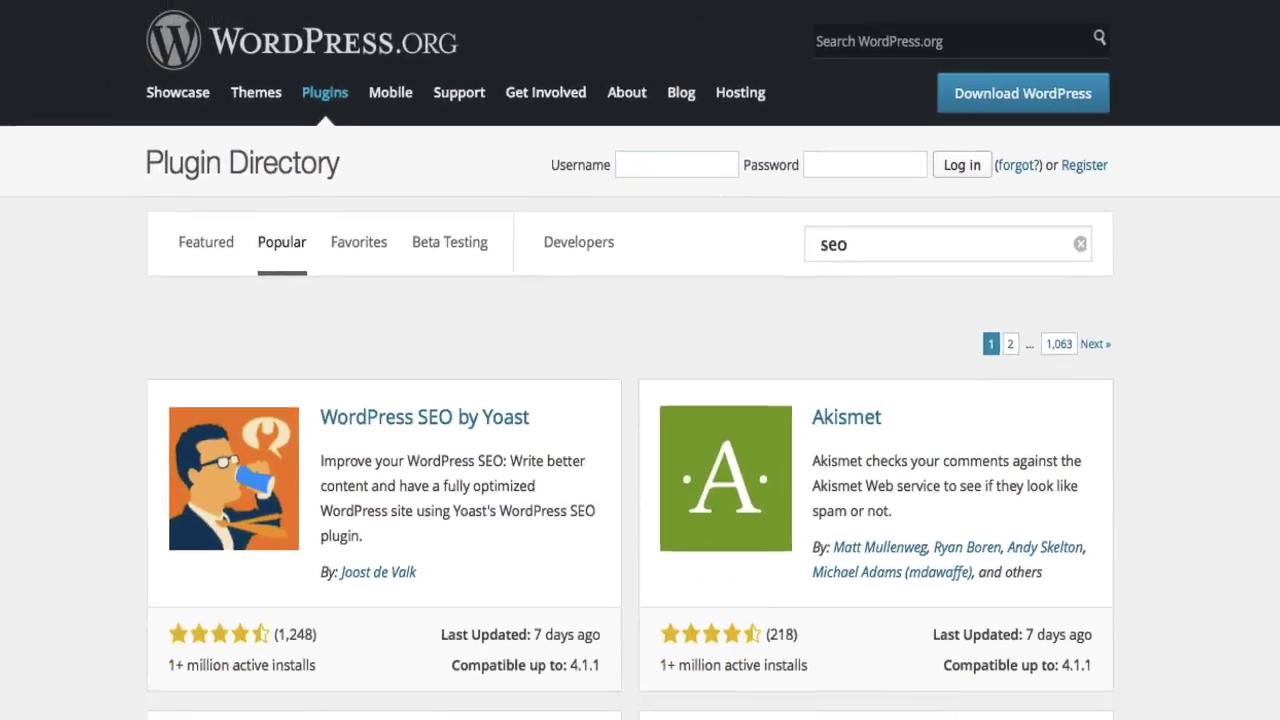
- Run the 'seo' plugin search, returning over 1,000 results led by SEO and SEO Ultimate
key(Return)
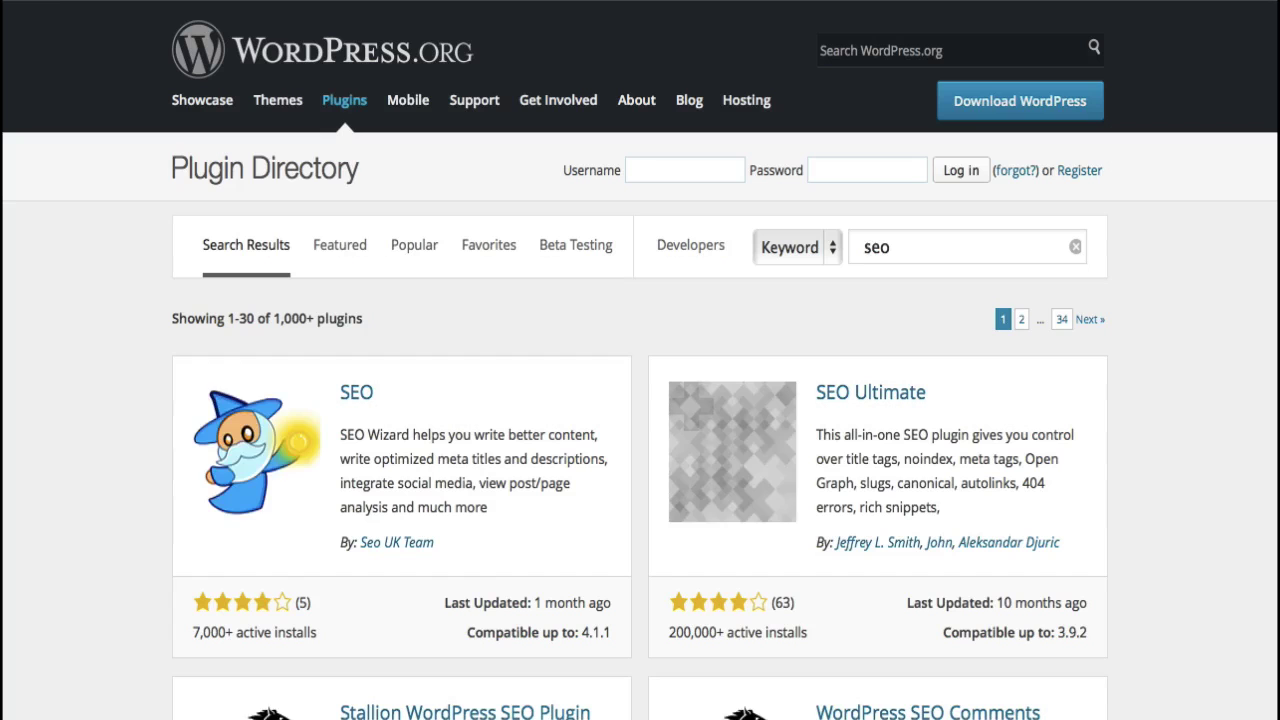